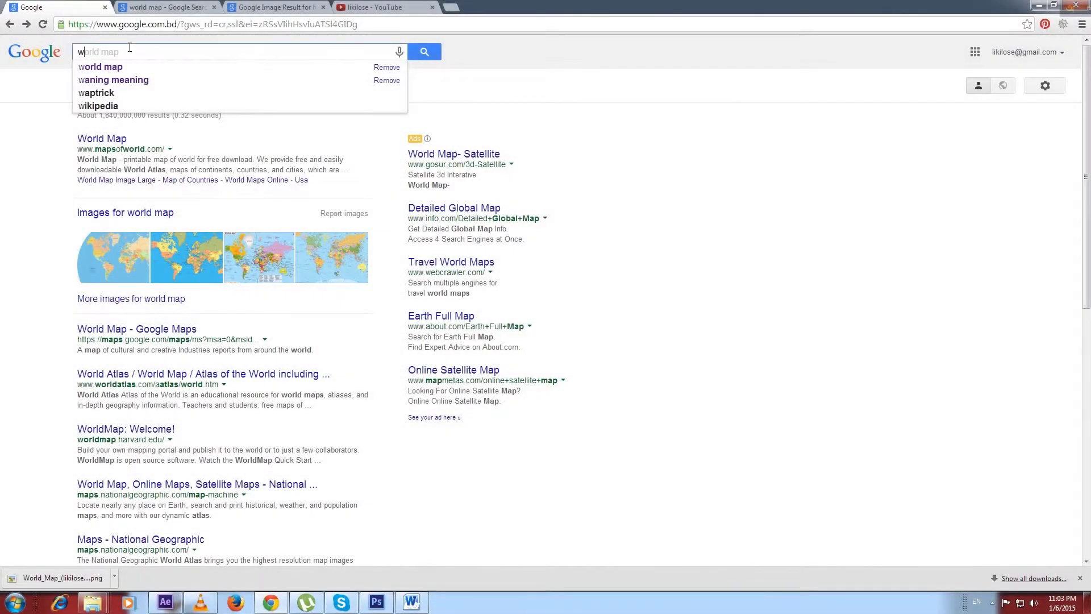
# - Search Google Images for 'world map', view the colour-coded map, then switch to the Photoshop map document
pyautogui.write('orld ')
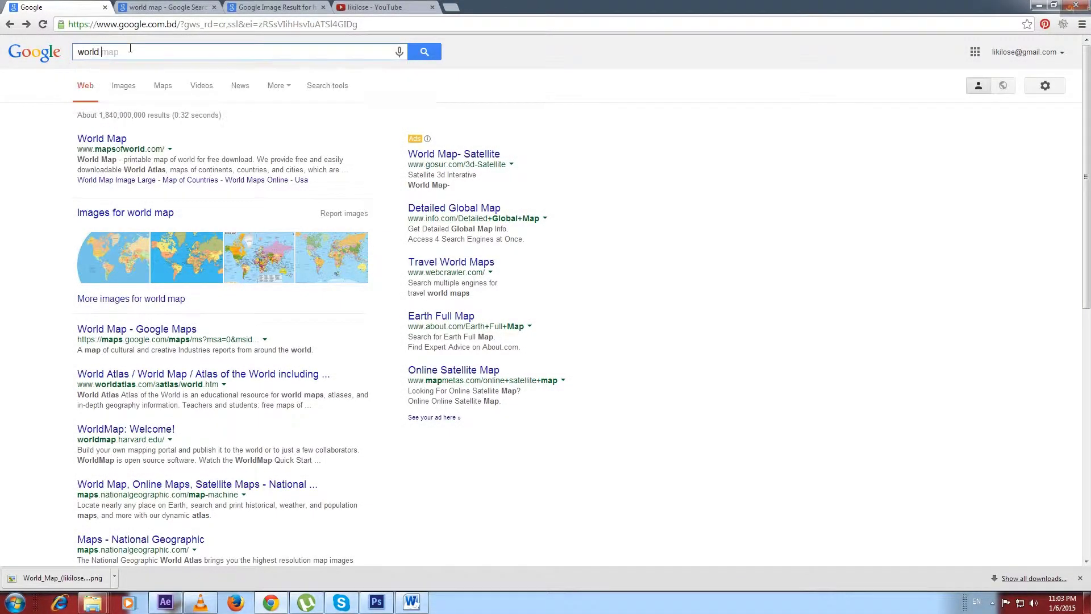
pyautogui.write('map')
pyautogui.press('Return')
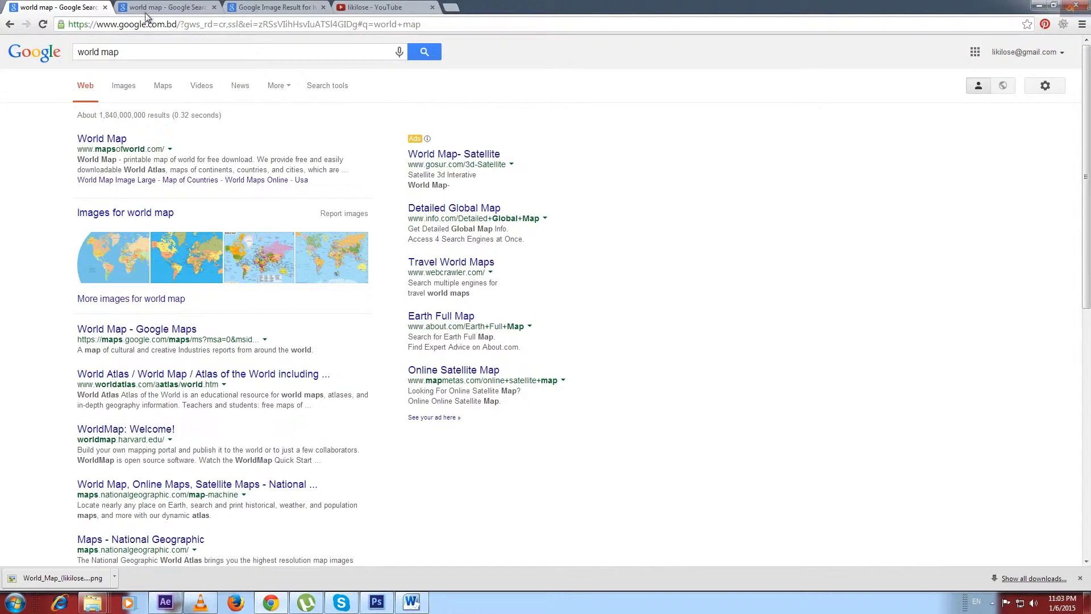
pyautogui.click(147, 12)
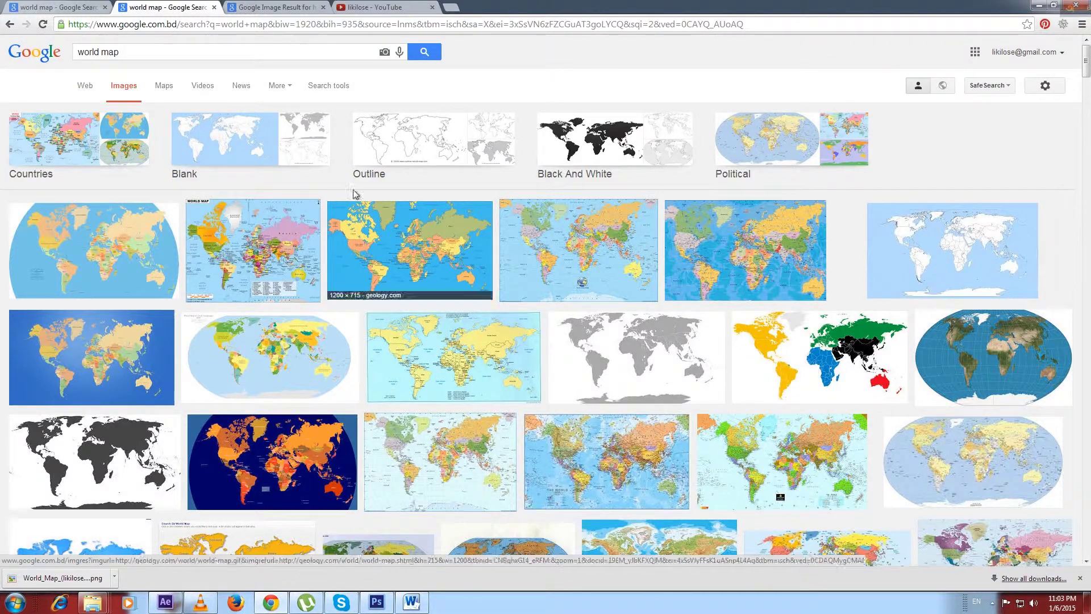
pyautogui.click(246, 7)
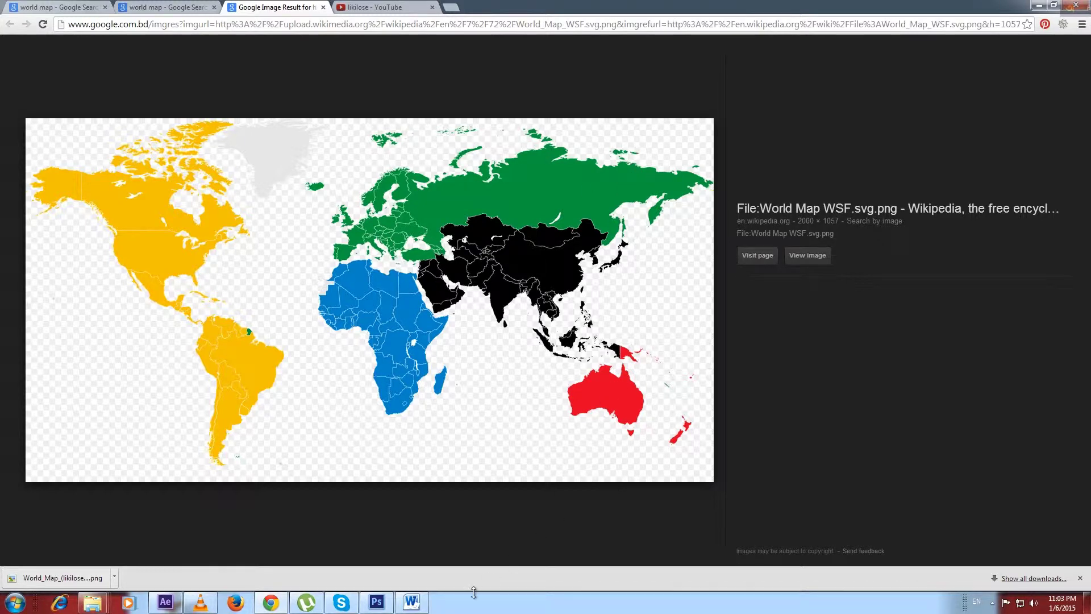
pyautogui.click(377, 603)
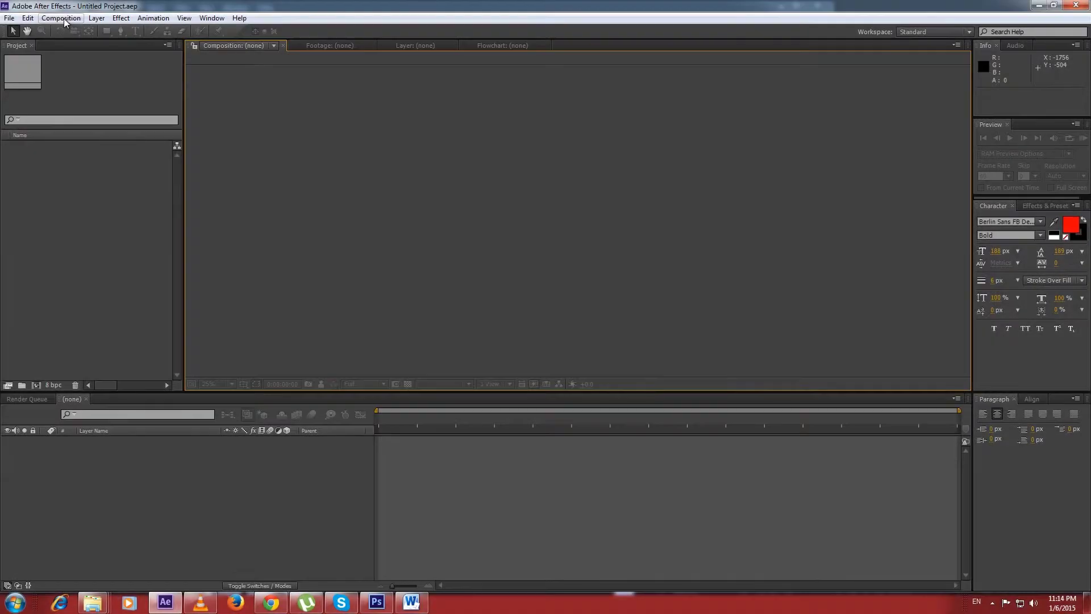
# - Create a new composition named 'Animeted Map' at 1920×1080, 30 fps, 10 seconds
pyautogui.click(66, 18)
pyautogui.moveTo(96, 18)
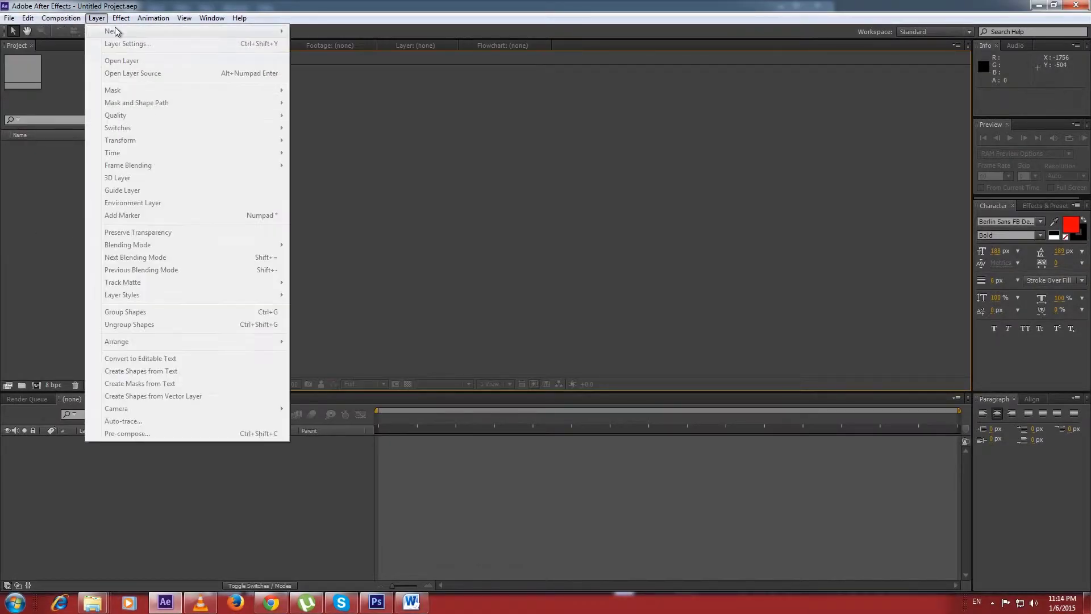
pyautogui.click(69, 30)
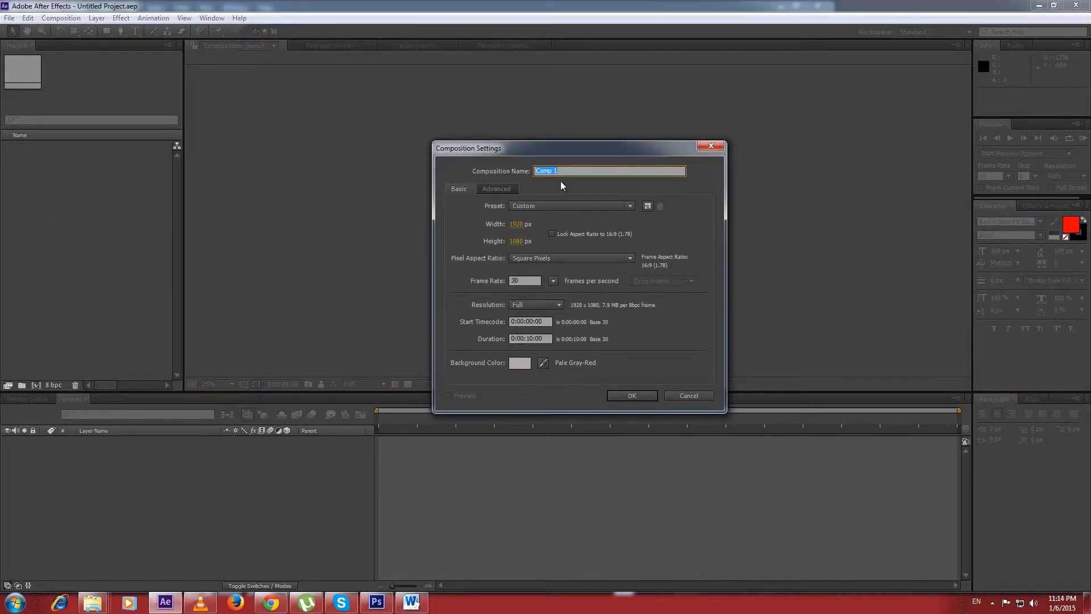
pyautogui.write('Animeted Map')
pyautogui.click(637, 399)
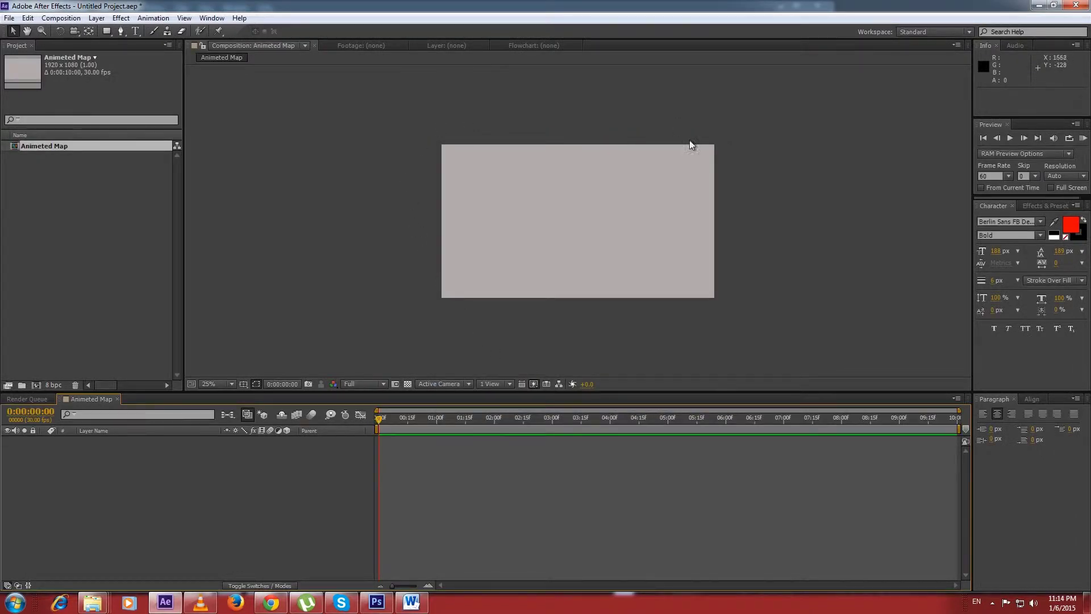
# - Import World_Map_w_(lkilose.com).jpg into the project and drag it into the Animeted Map timeline
pyautogui.rightClick(59, 262)
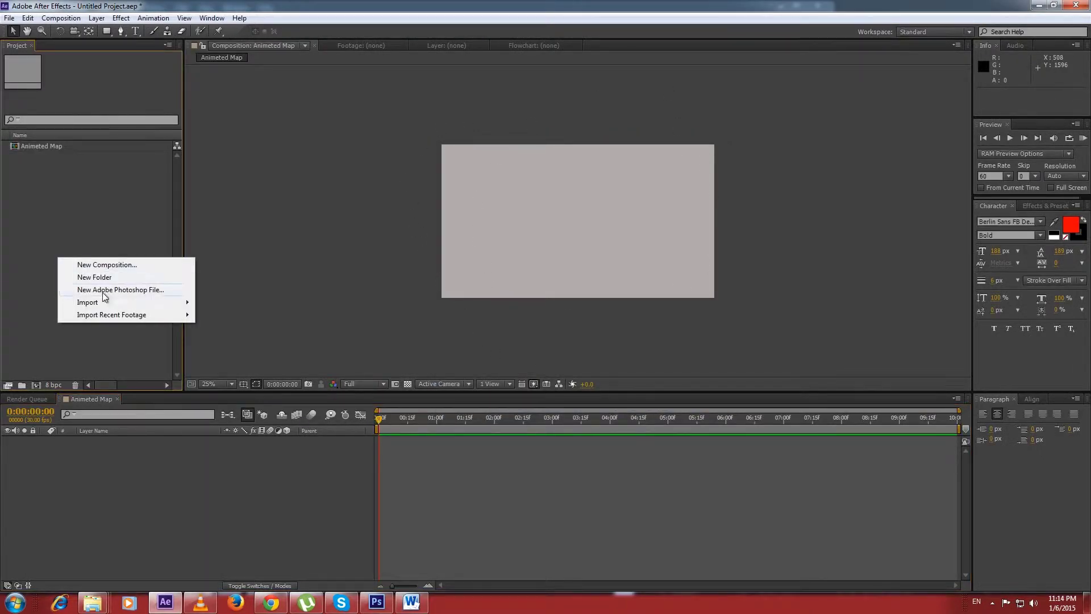
pyautogui.moveTo(111, 302)
pyautogui.click(211, 303)
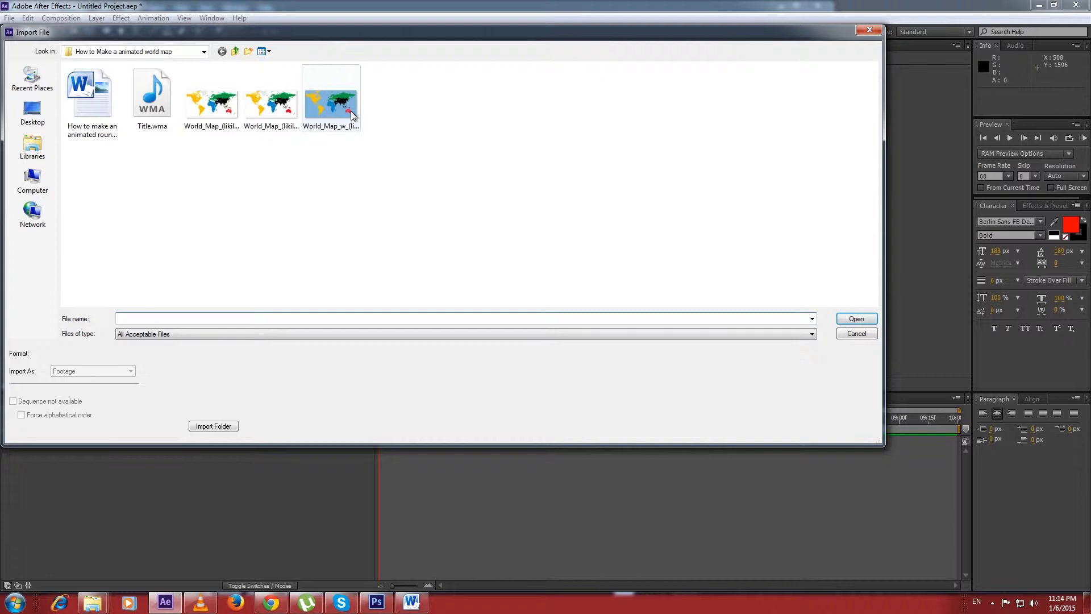
pyautogui.click(332, 105)
pyautogui.click(856, 319)
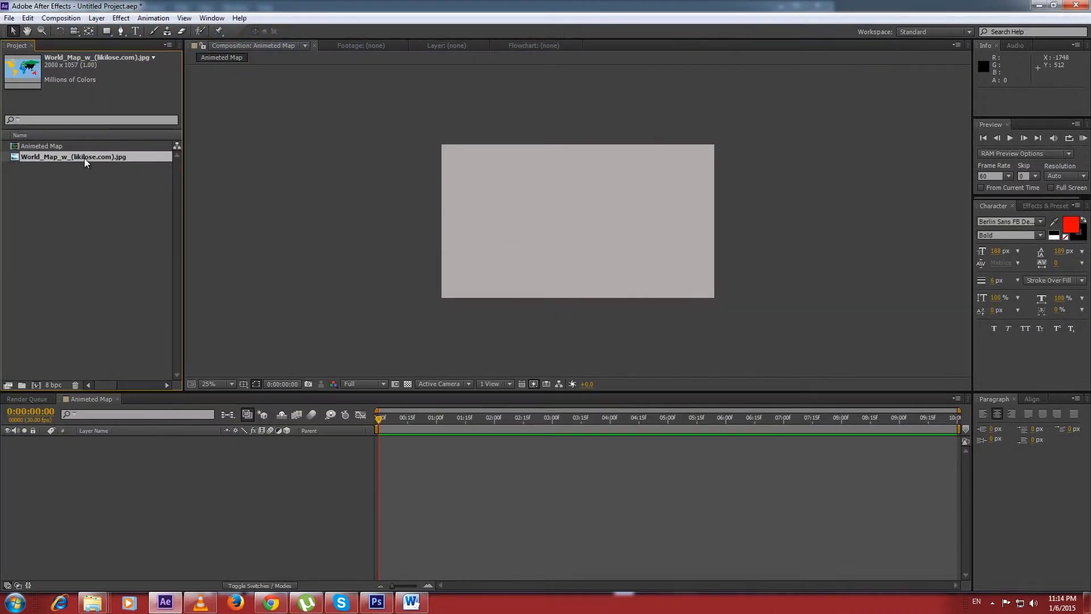
pyautogui.moveTo(84, 158); pyautogui.dragTo(132, 460)
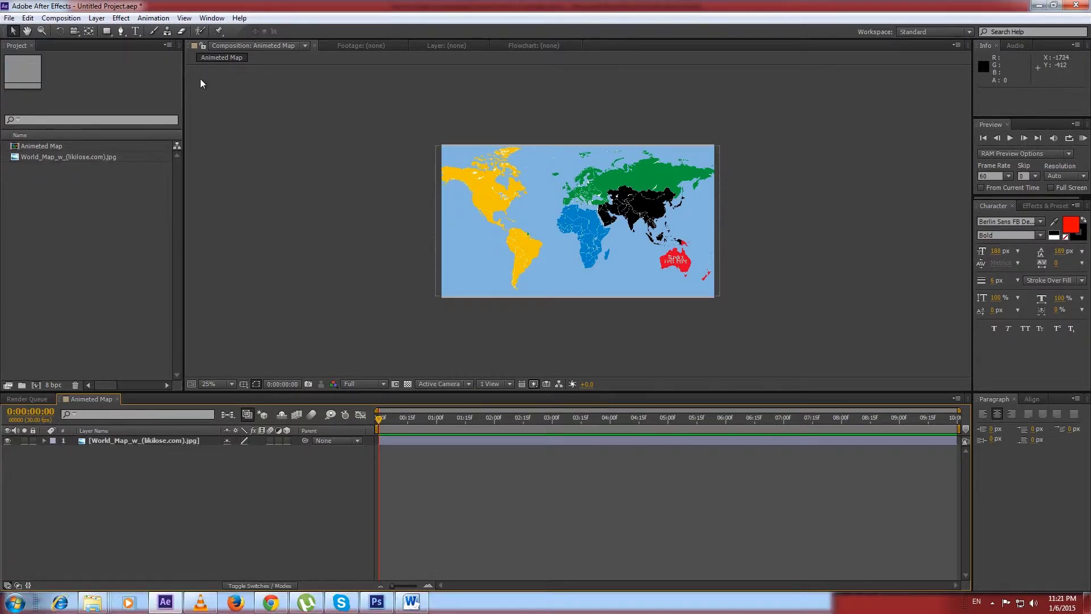
# - Search Effects & Presets for 'CC sp', apply CC Sphere to the map layer, and preview
pyautogui.click(212, 18)
pyautogui.click(240, 111)
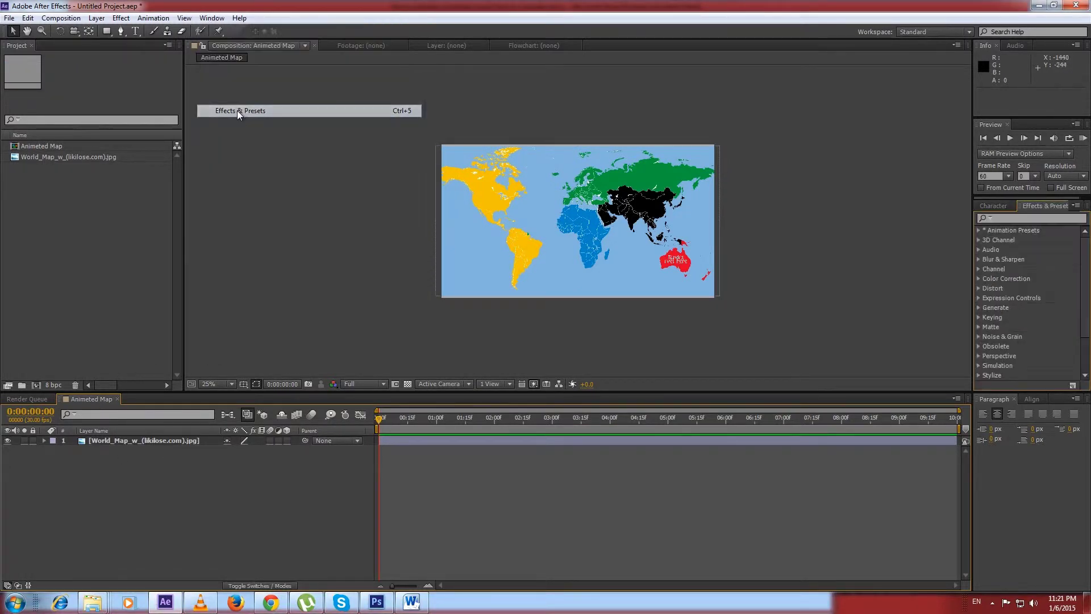
pyautogui.click(1007, 220)
pyautogui.write('CC')
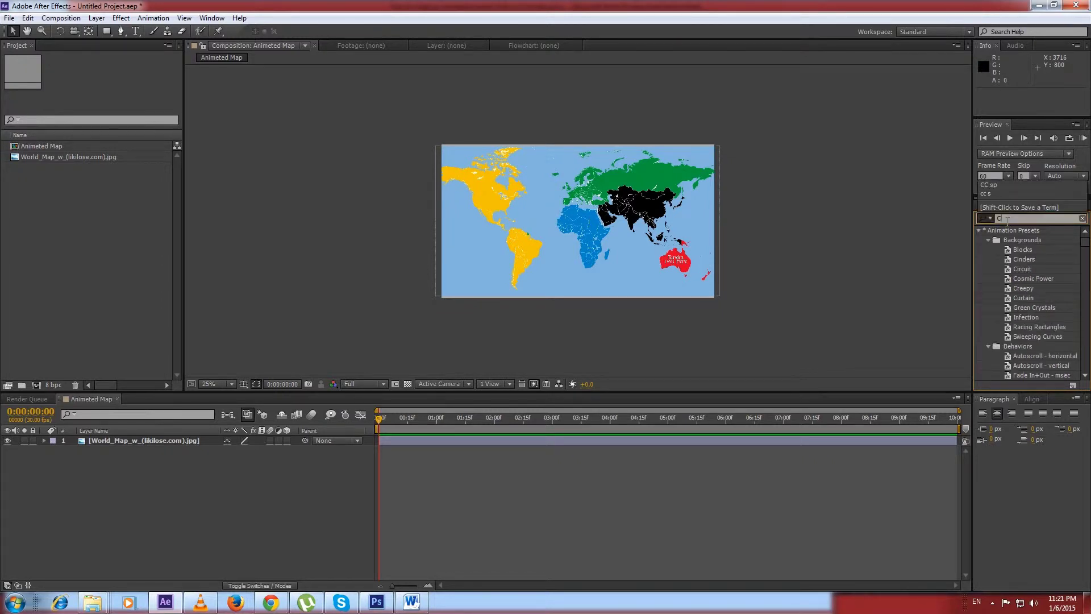
pyautogui.write(' sp')
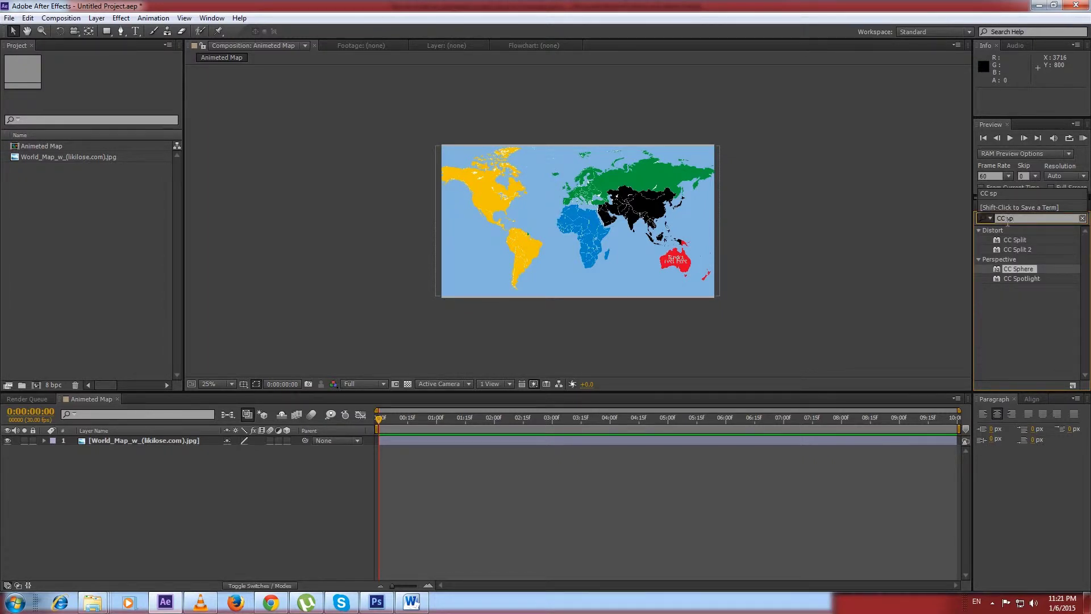
pyautogui.click(1028, 274)
pyautogui.moveTo(1029, 273); pyautogui.dragTo(186, 446)
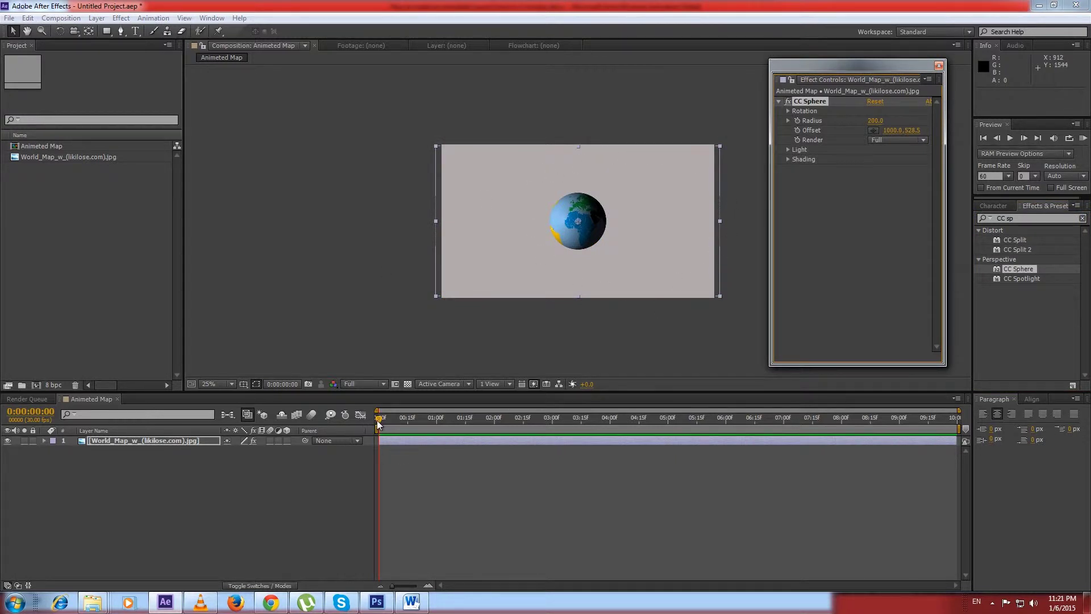
pyautogui.moveTo(378, 421); pyautogui.dragTo(446, 432)
pyautogui.press('Home')
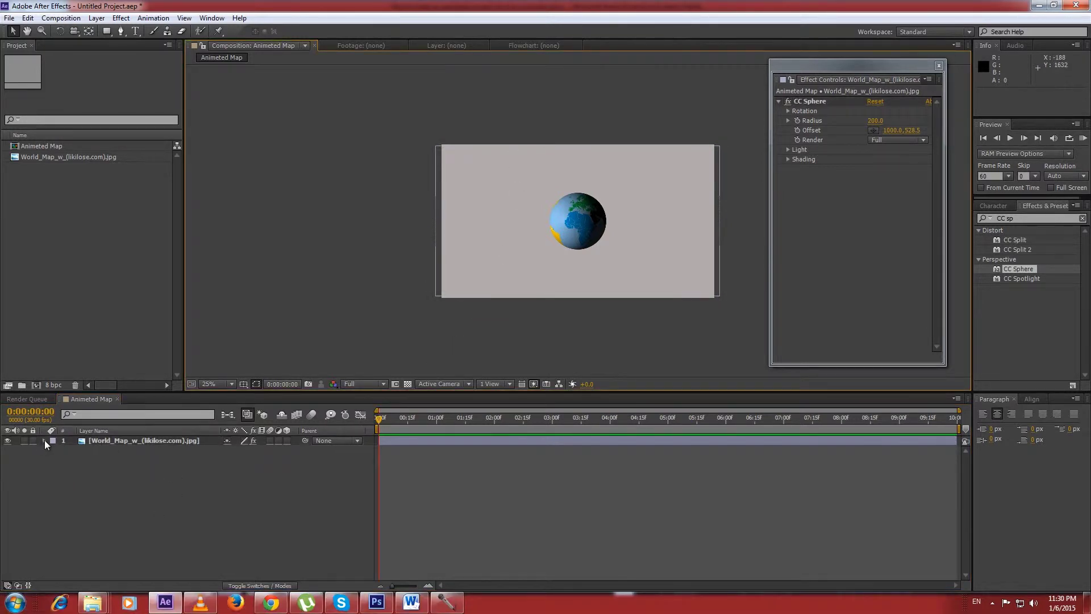
# - Expand the layer's CC Sphere Rotation properties and set a 0.0° Rotation Y keyframe at 0:00
pyautogui.click(44, 441)
pyautogui.click(54, 450)
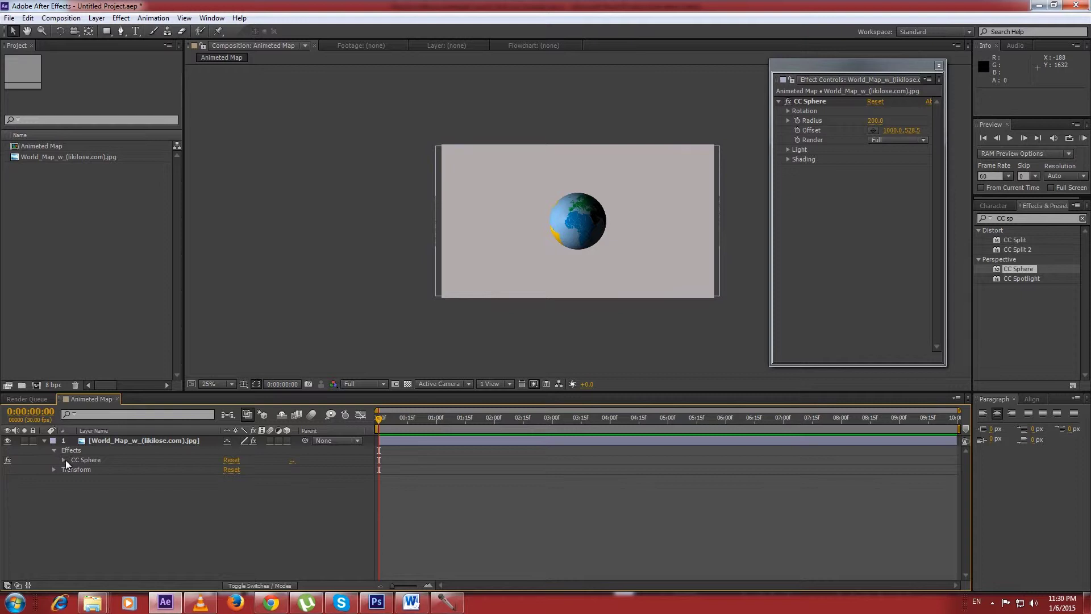
pyautogui.click(64, 460)
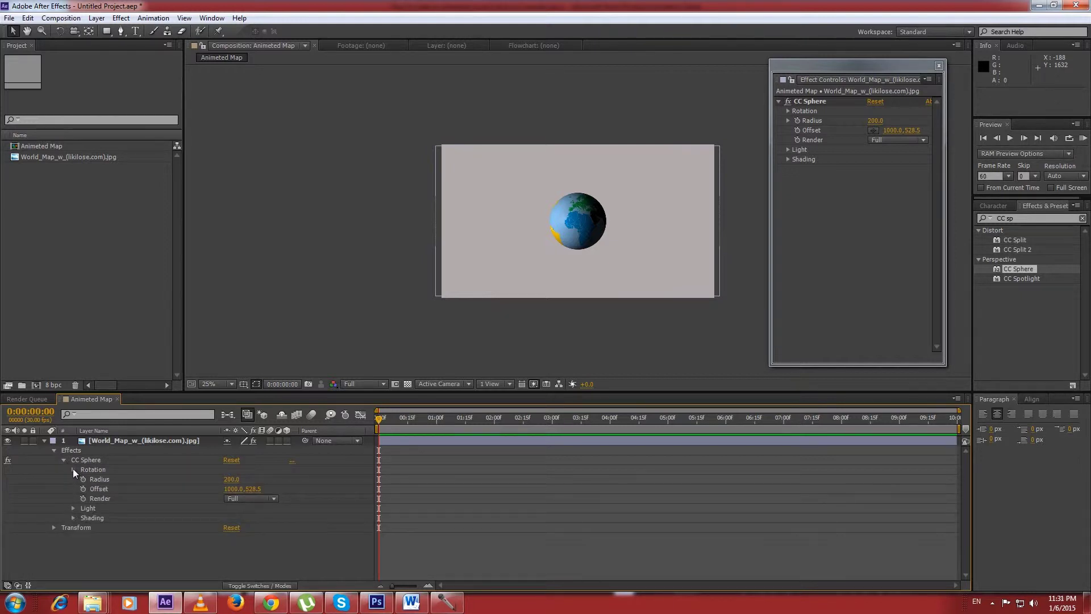
pyautogui.click(74, 470)
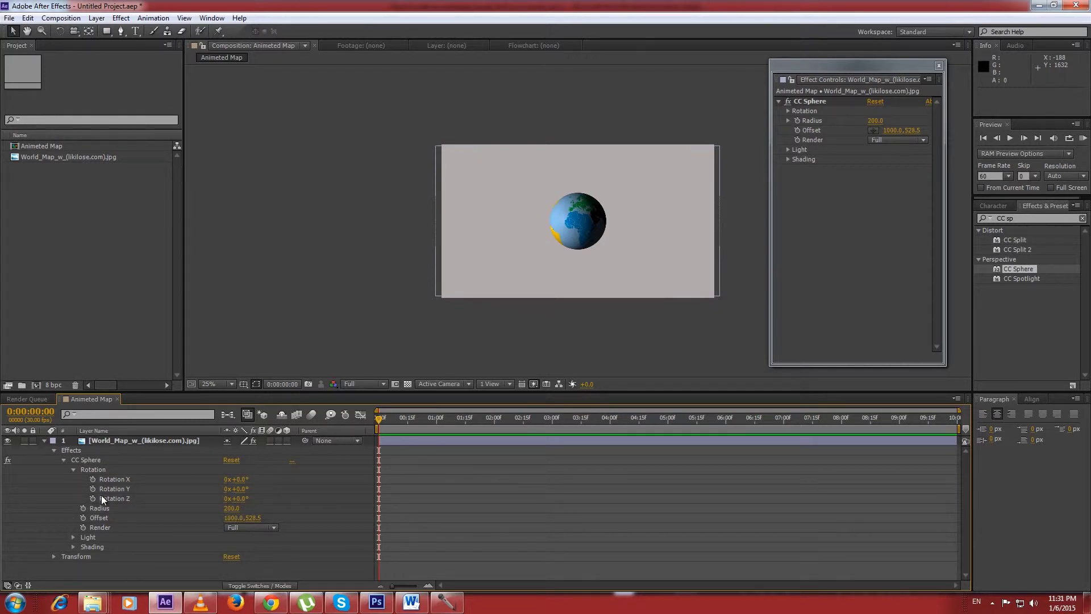
pyautogui.click(93, 489)
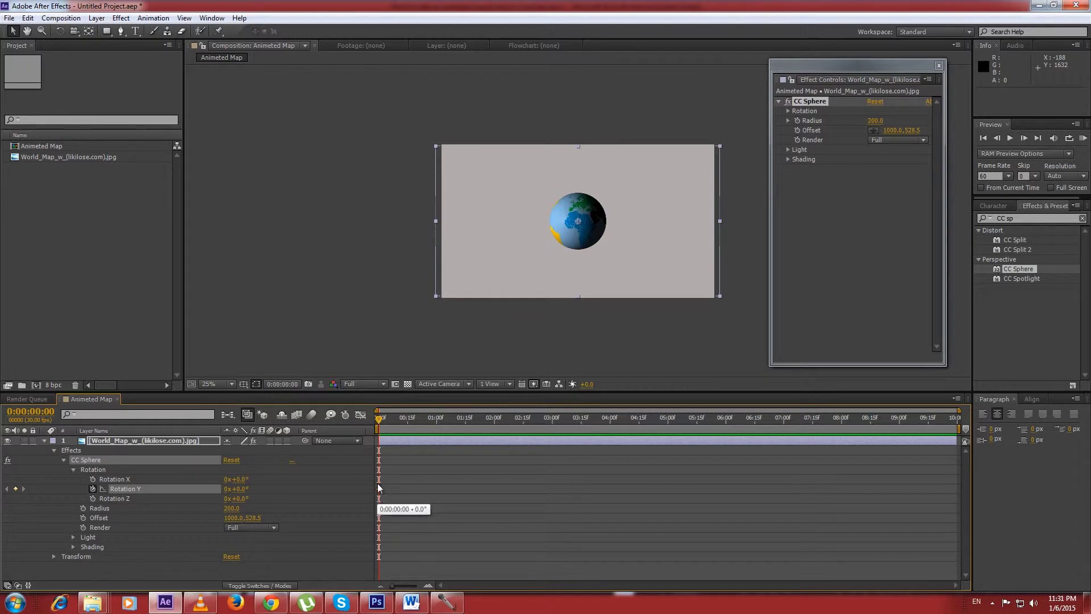
# - At 0:00:09:29, set Rotation Y to 4 revolutions and scrub to preview the spin
pyautogui.moveTo(379, 421); pyautogui.dragTo(969, 453)
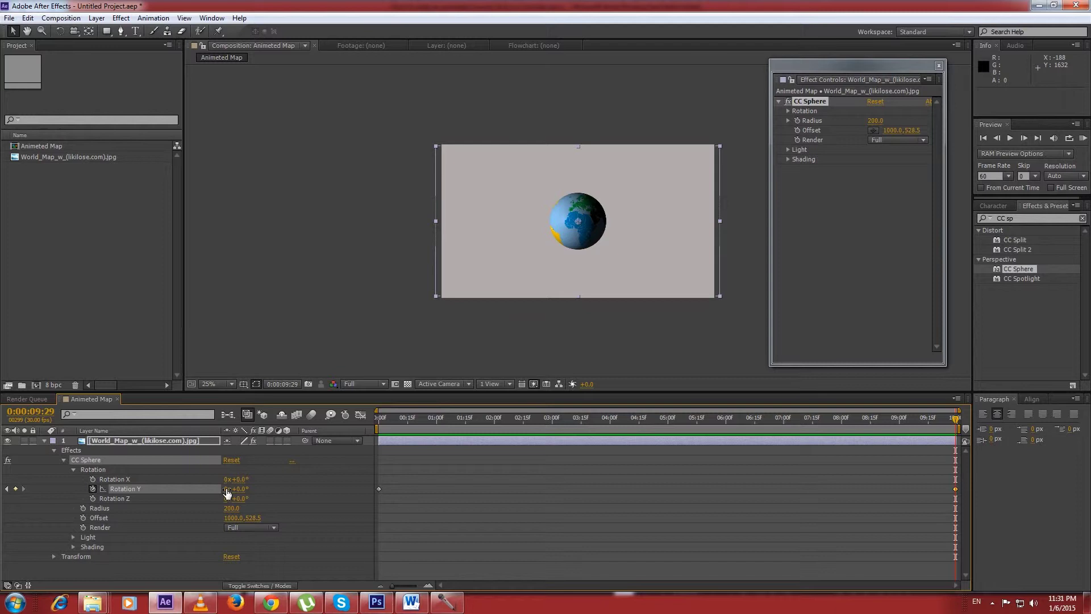
pyautogui.click(227, 489)
pyautogui.press('Return')
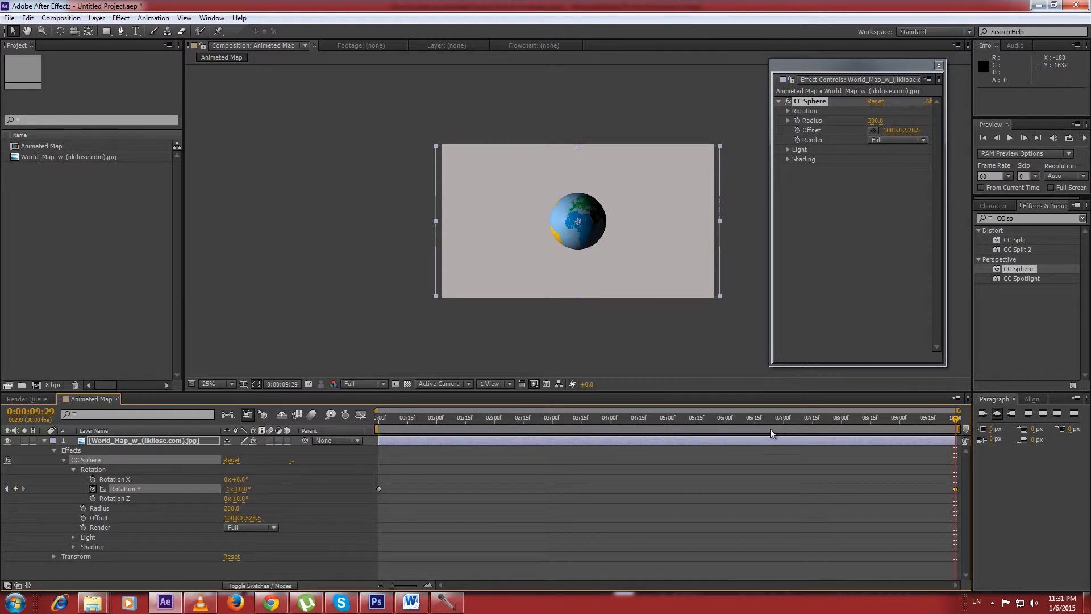
pyautogui.moveTo(745, 419); pyautogui.dragTo(984, 441)
pyautogui.click(227, 489)
pyautogui.press('Return')
pyautogui.moveTo(861, 421); pyautogui.dragTo(951, 421)
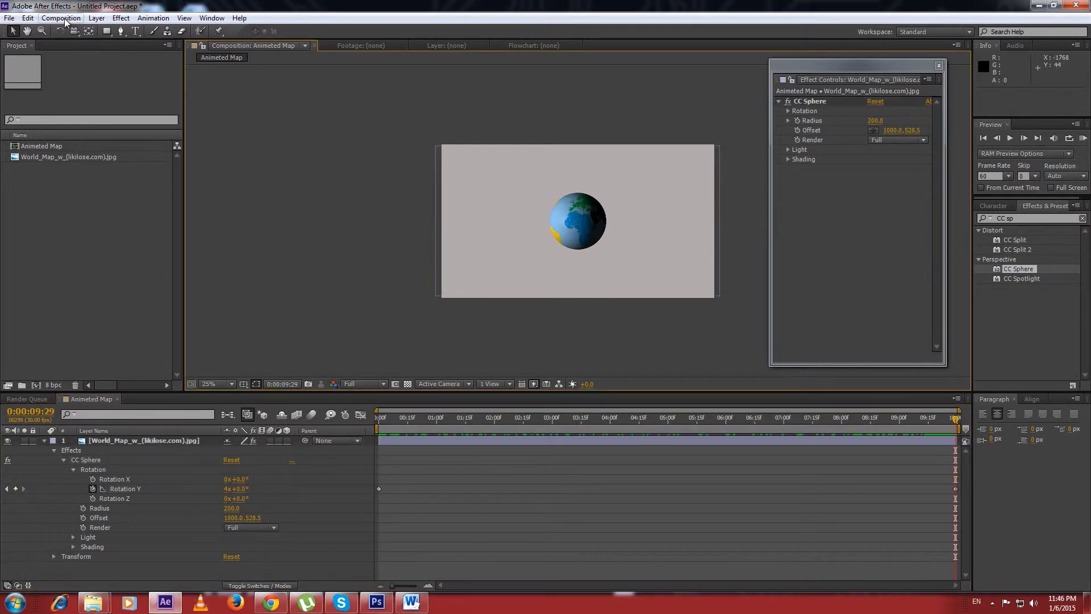
# - Add the Animeted Map composition to the Render Queue with an H.264 output module
pyautogui.click(61, 18)
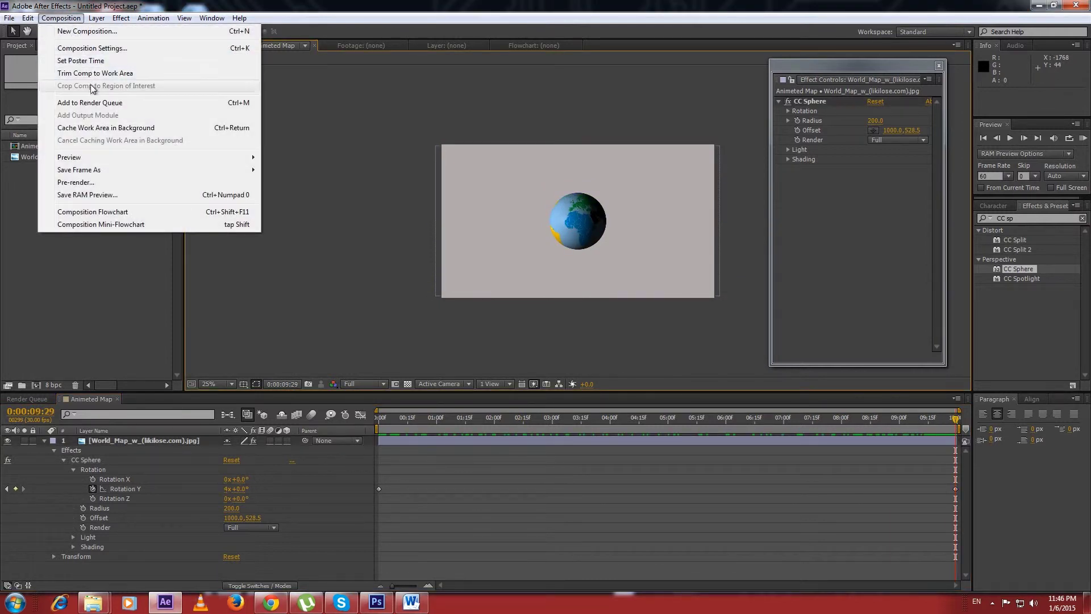
pyautogui.click(97, 103)
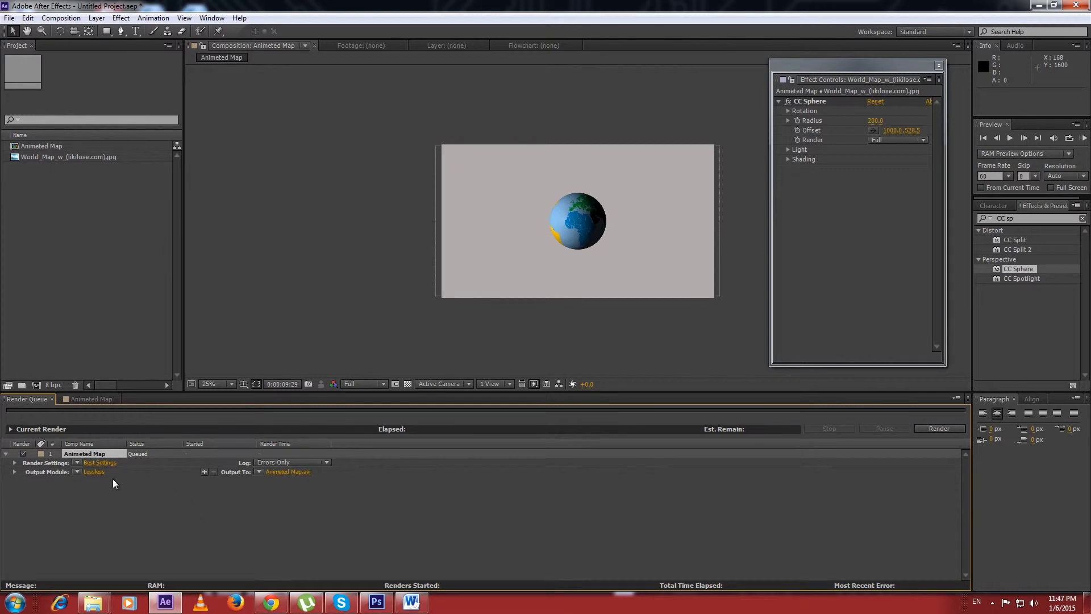
pyautogui.click(79, 474)
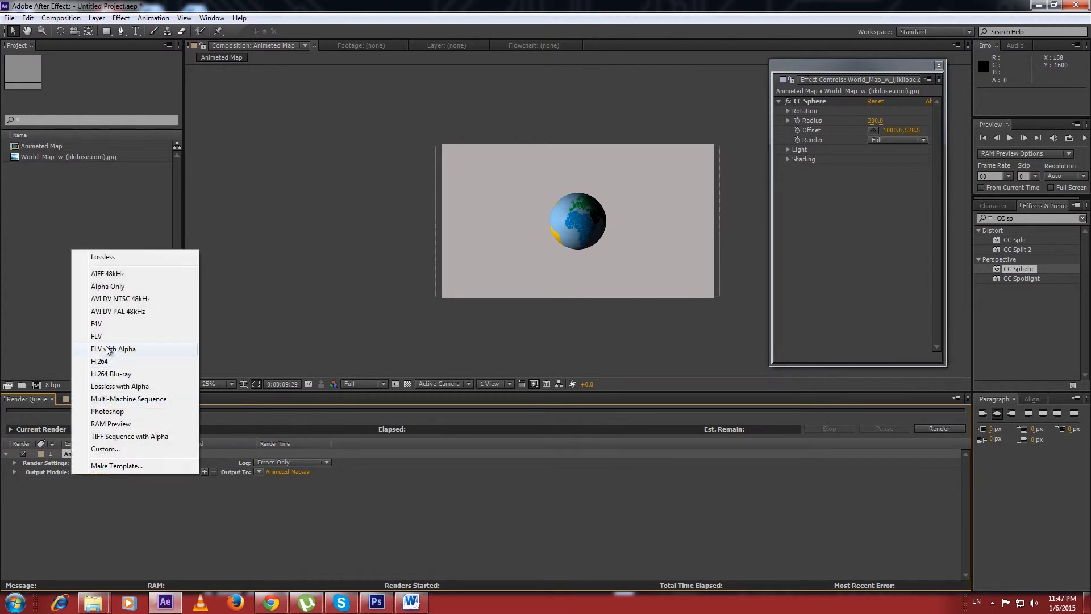
pyautogui.click(88, 363)
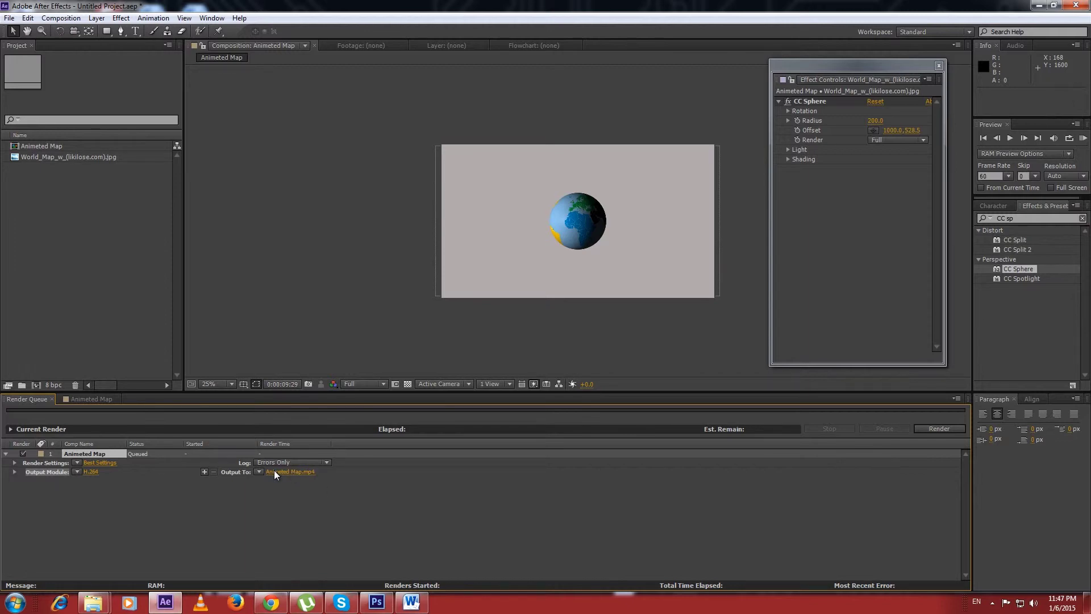
# - Confirm the output file Animeted Map.mp4 and start the render
pyautogui.click(276, 472)
pyautogui.click(449, 305)
pyautogui.click(939, 428)
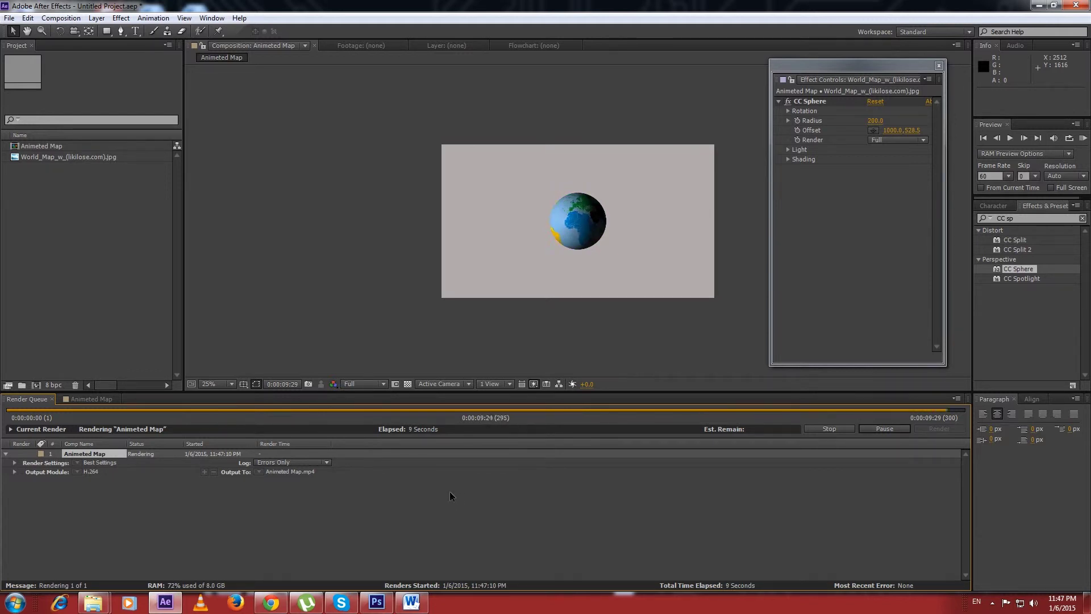
# - Find Animeted Map.mp4 in the Explorer output folder and drag it into VLC to play
pyautogui.moveTo(97, 600)
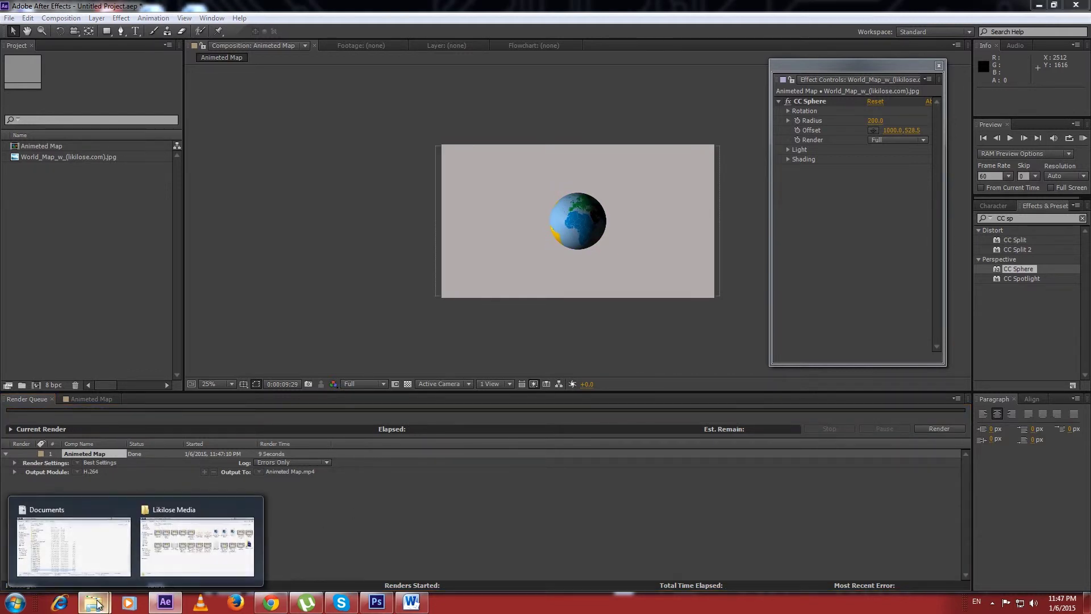
pyautogui.click(196, 534)
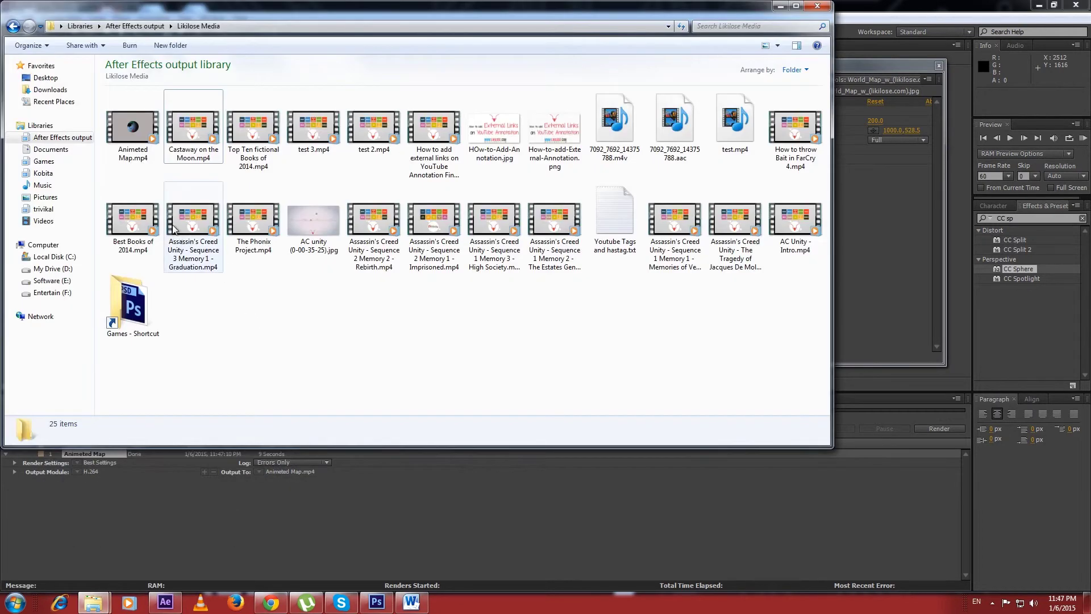
pyautogui.click(133, 128)
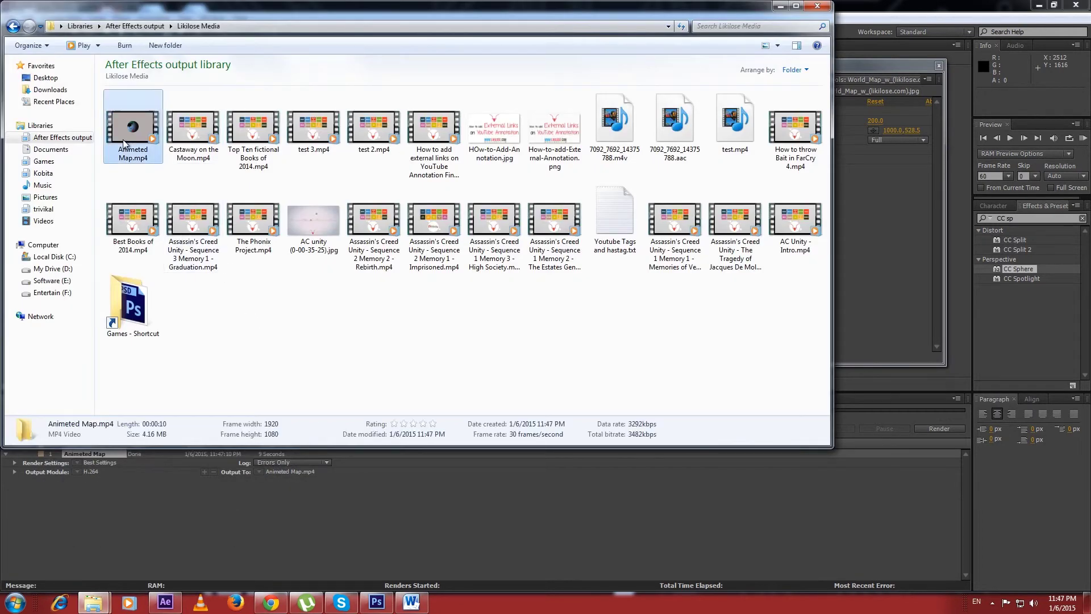
pyautogui.click(203, 603)
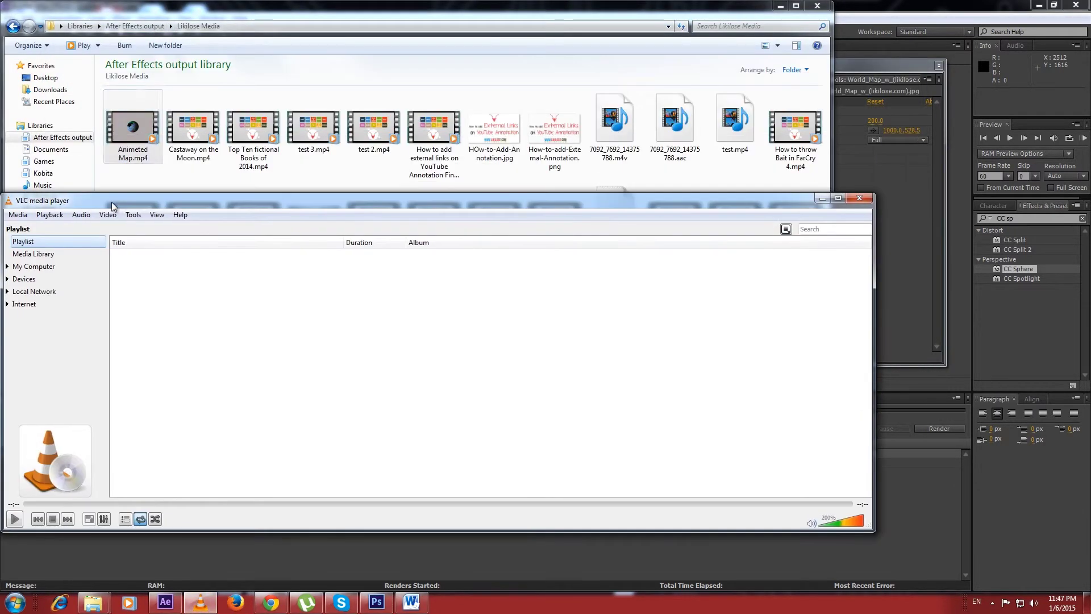
pyautogui.moveTo(133, 127); pyautogui.dragTo(161, 275)
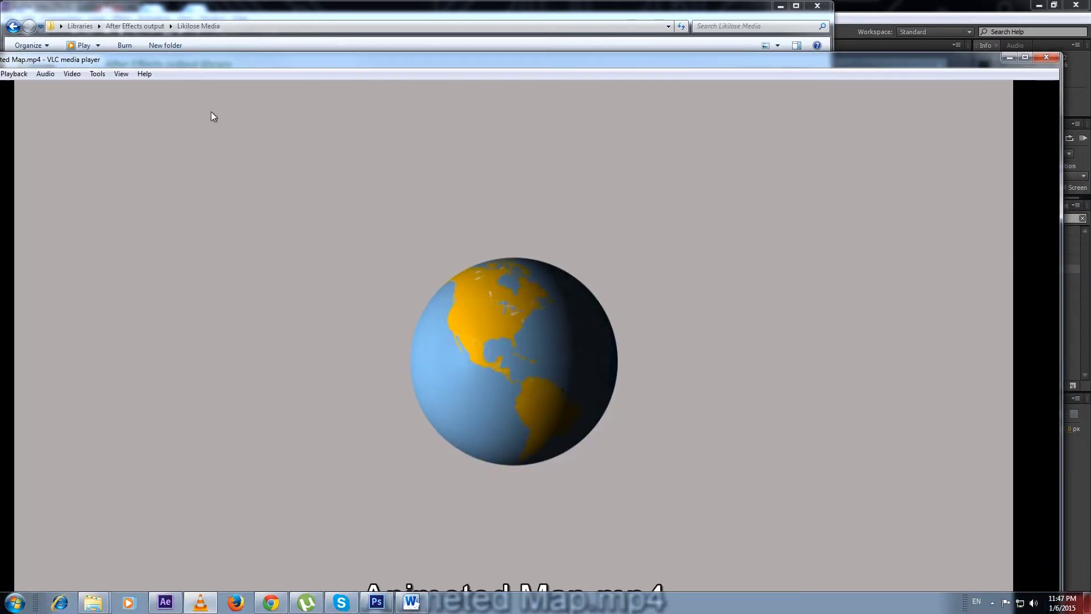
# - Watch the spinning globe video full screen in VLC, then return to windowed view
pyautogui.doubleClick(244, 237)
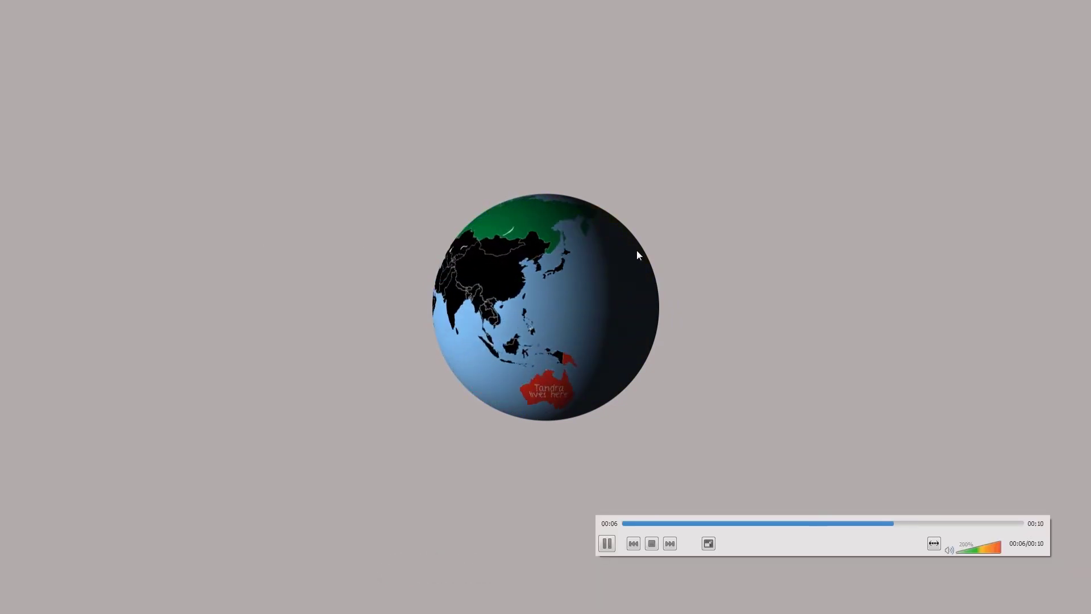
pyautogui.doubleClick(884, 248)
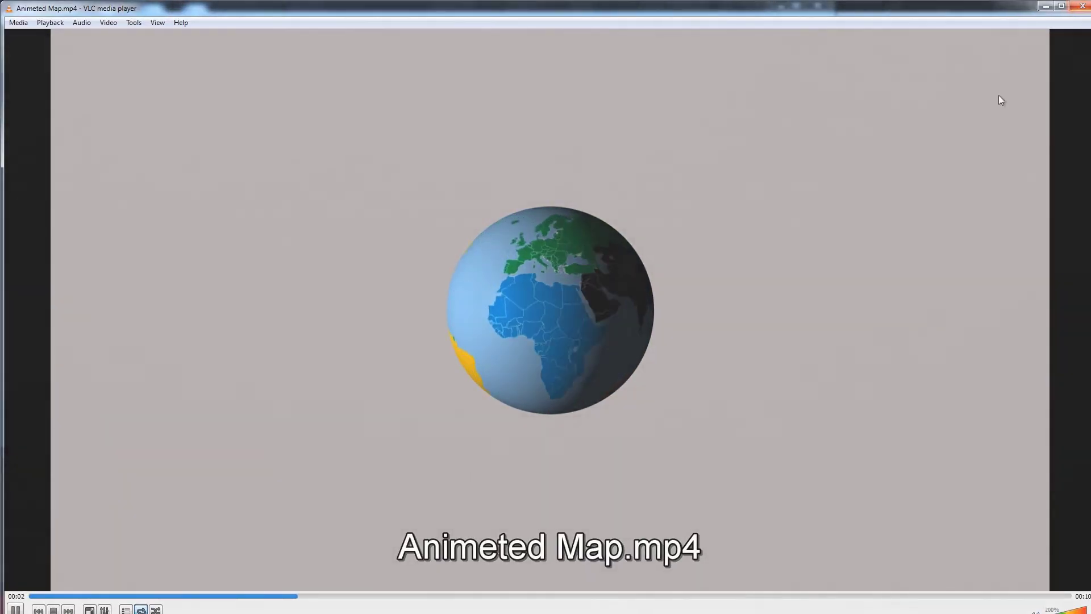